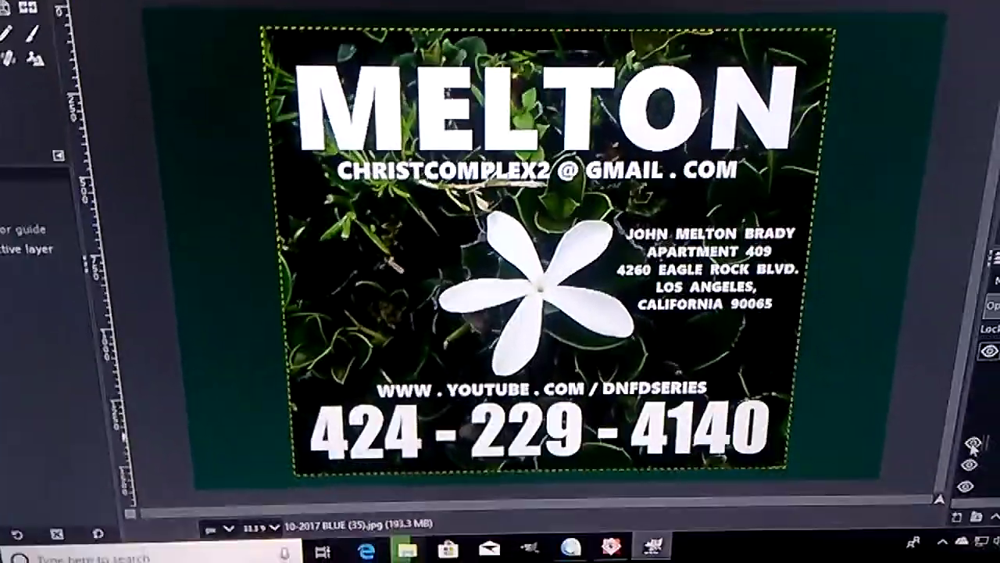
- Swap the MELTON flyer's dark green backdrop layer for the light blue one
click(972, 444)
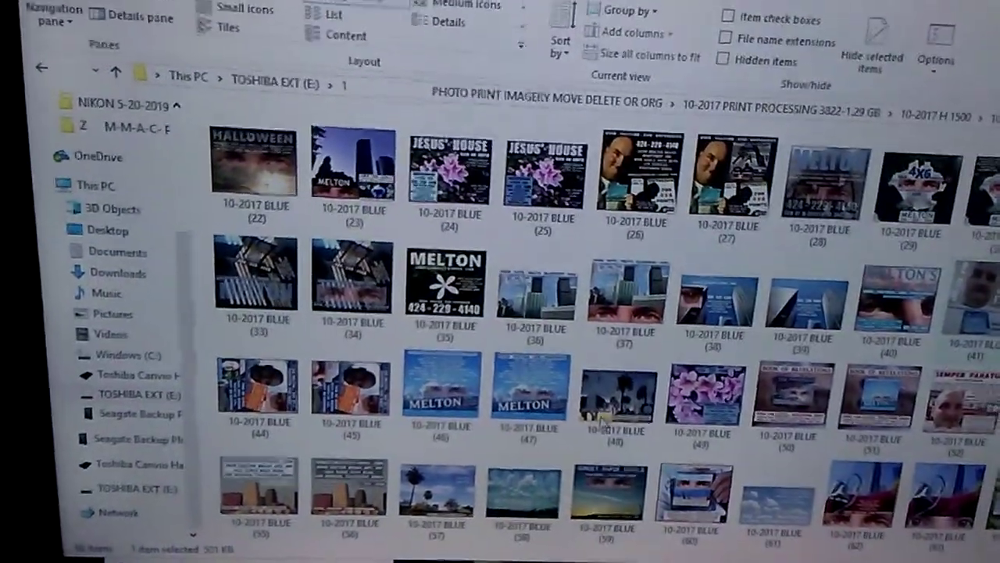
scroll(586, 352, up, 3)
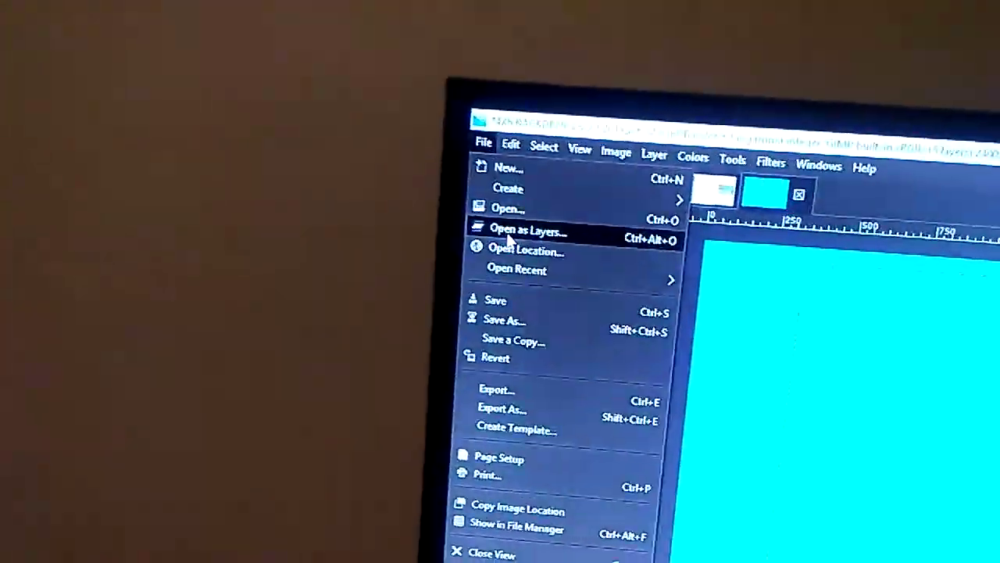
- Browse into the 10-2017 PRINT PROCESSING folder with Open as Layers
click(522, 328)
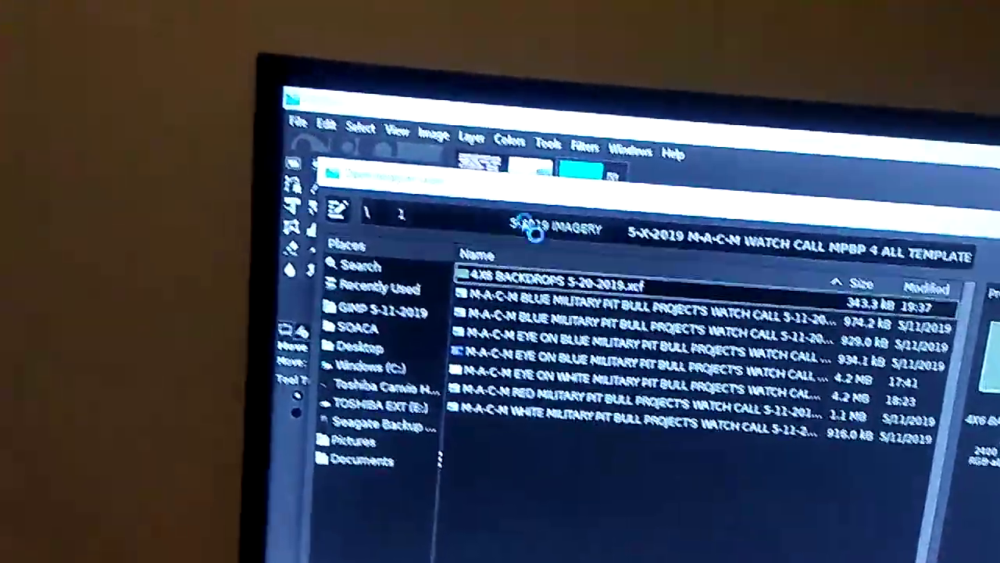
click(484, 158)
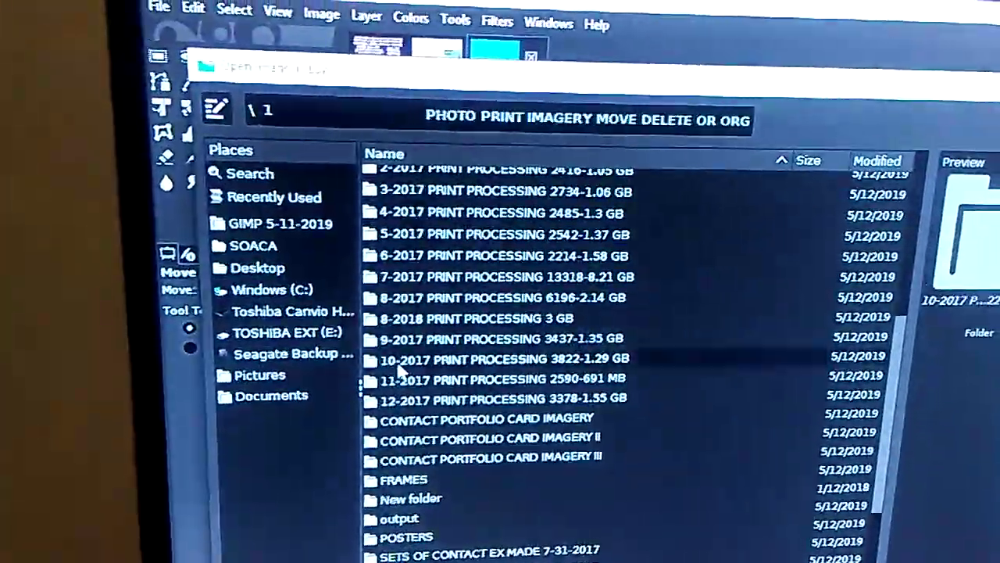
double_click(422, 348)
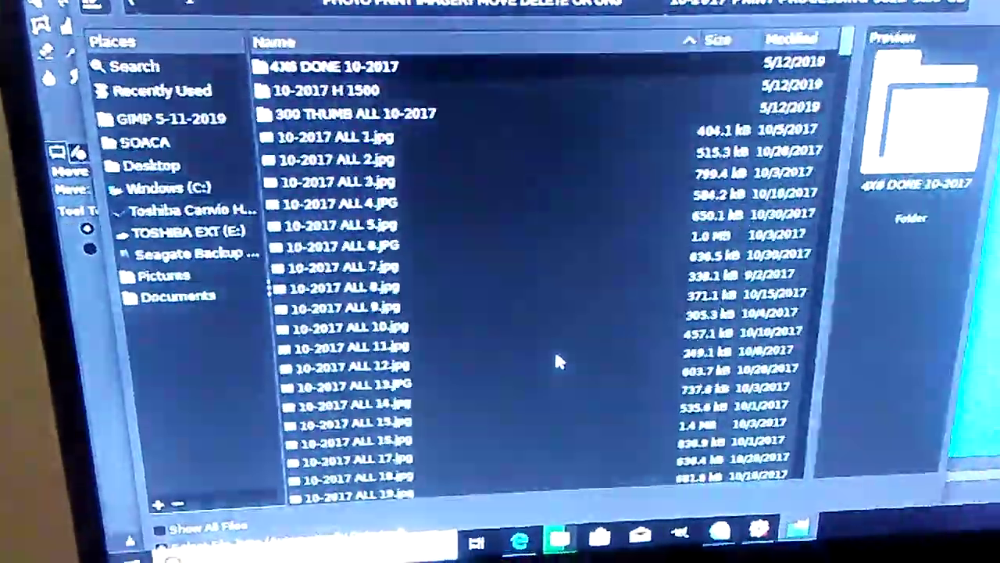
scroll(547, 312, down, 4)
scroll(546, 290, down, 3)
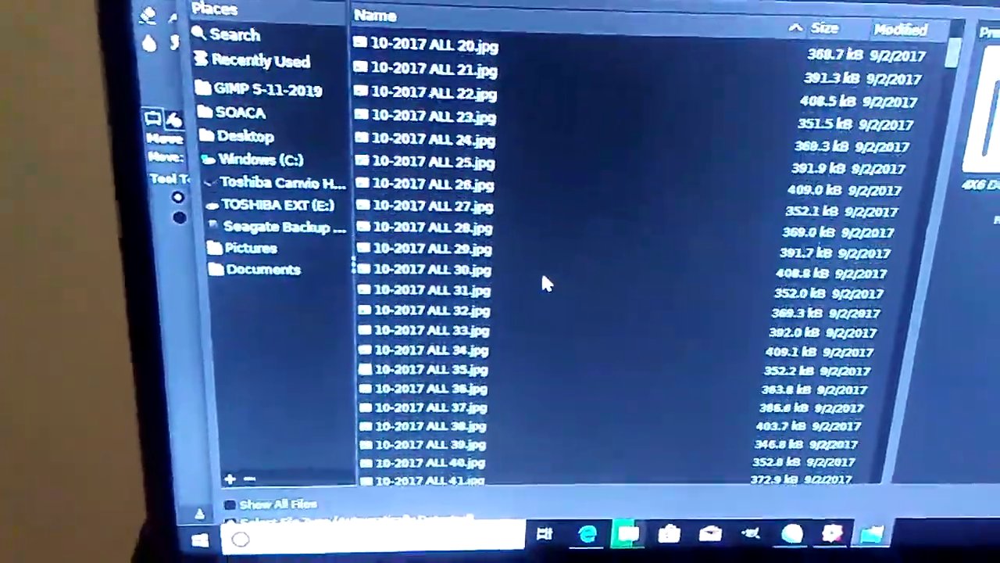
scroll(541, 269, down, 3)
scroll(540, 266, down, 2)
scroll(552, 267, down, 2)
scroll(555, 266, down, 3)
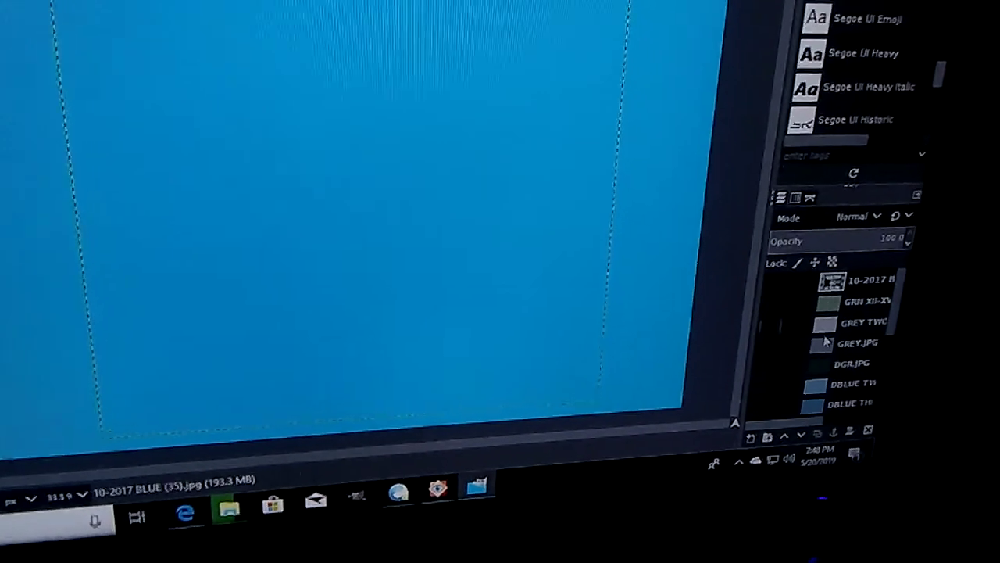
- Turn off the MELTON flyer layer and bring up the image file chooser
click(838, 280)
click(780, 323)
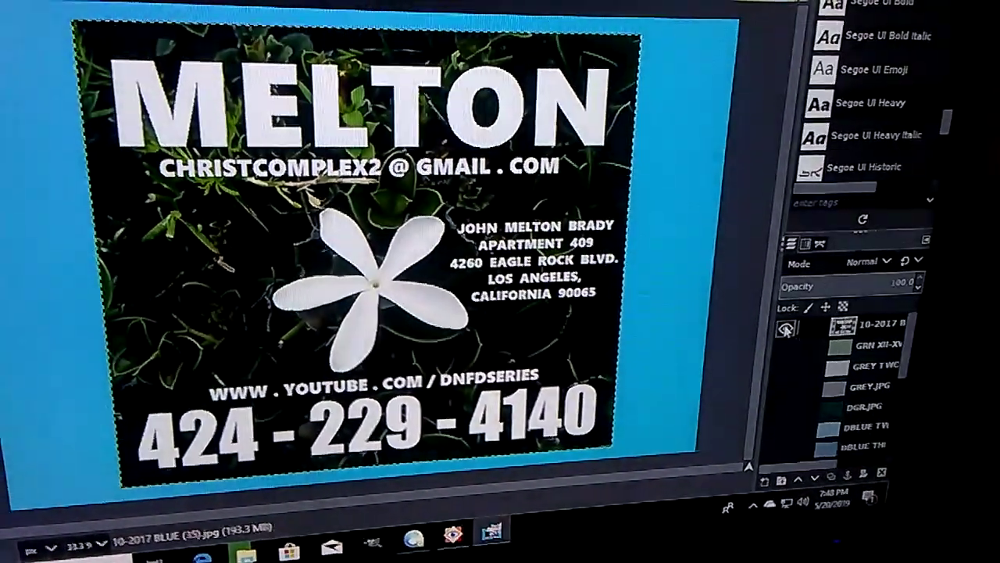
click(779, 323)
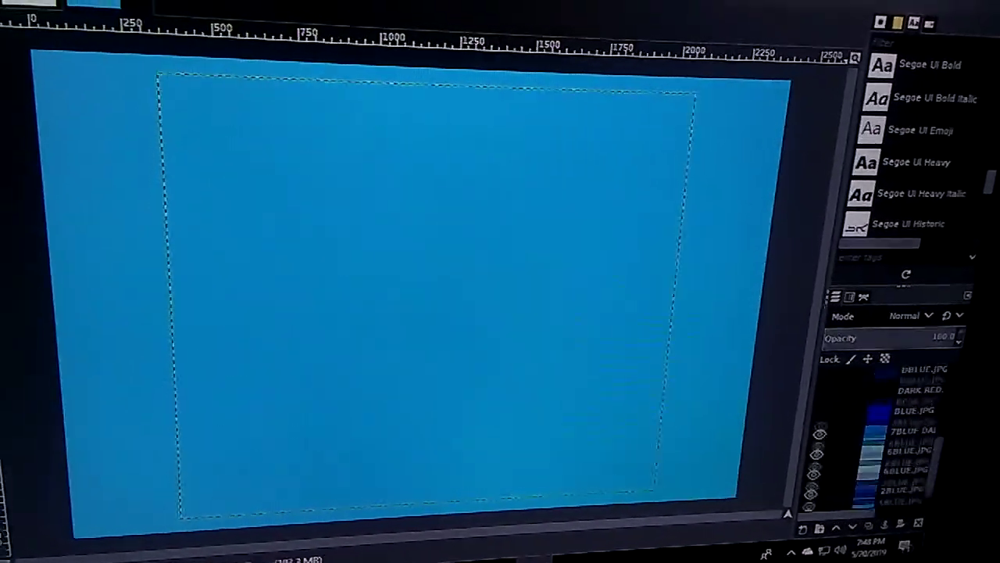
scroll(899, 422, up, 3)
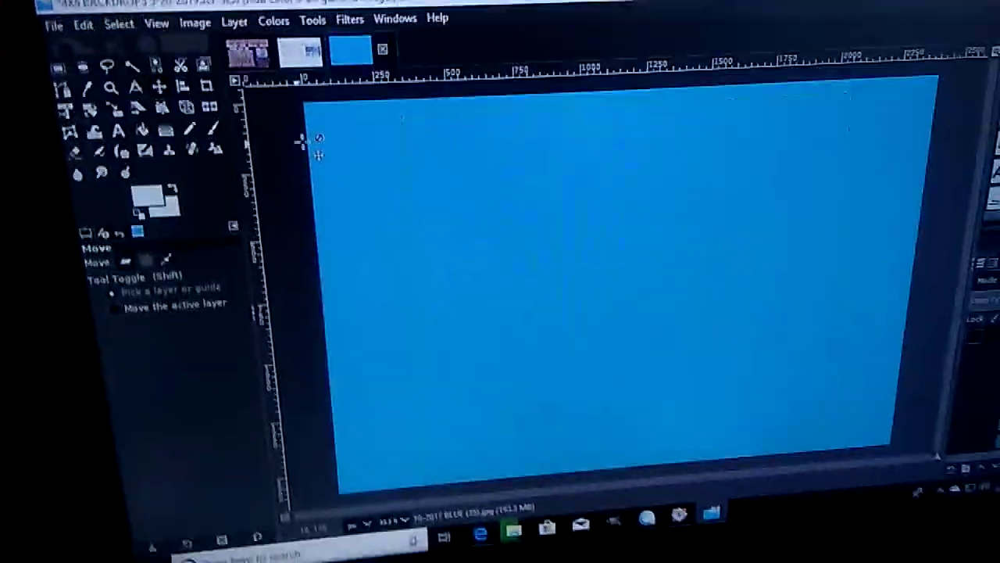
key(ctrl+o)
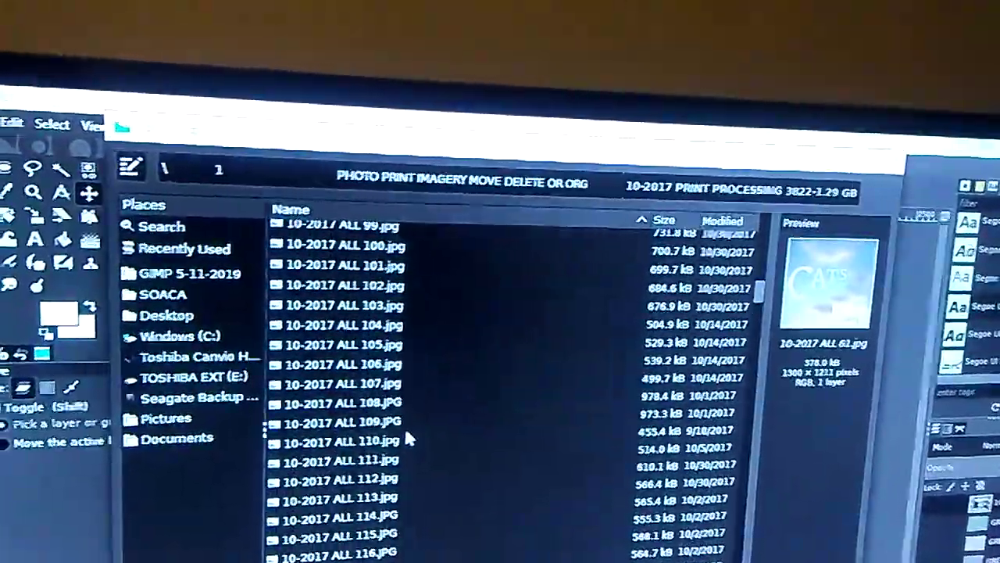
scroll(404, 424, down, 3)
scroll(407, 425, down, 3)
scroll(415, 424, down, 2)
scroll(428, 425, down, 3)
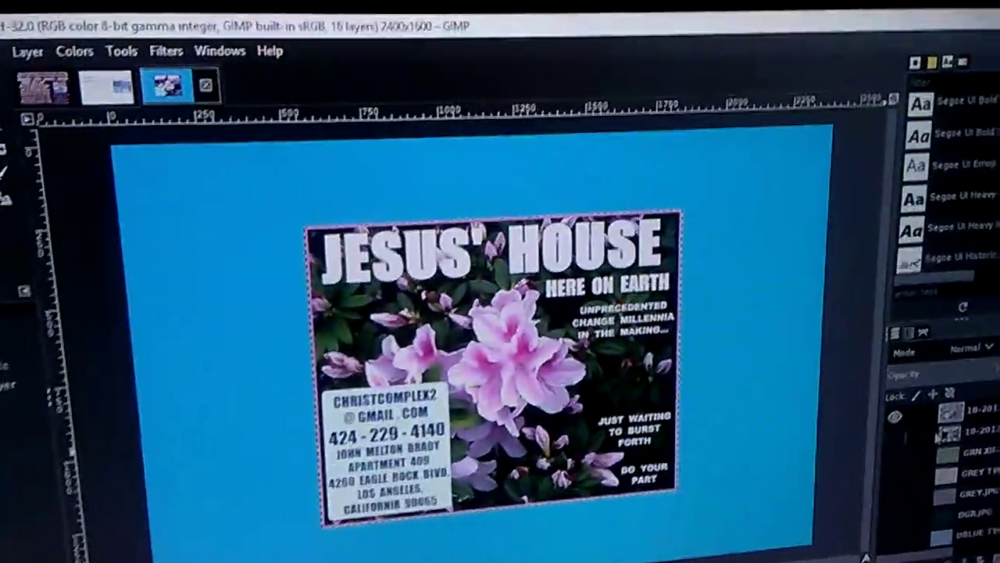
- Scale the JESUS' HOUSE flyer layer up to fill most of the backdrop
right_click(938, 414)
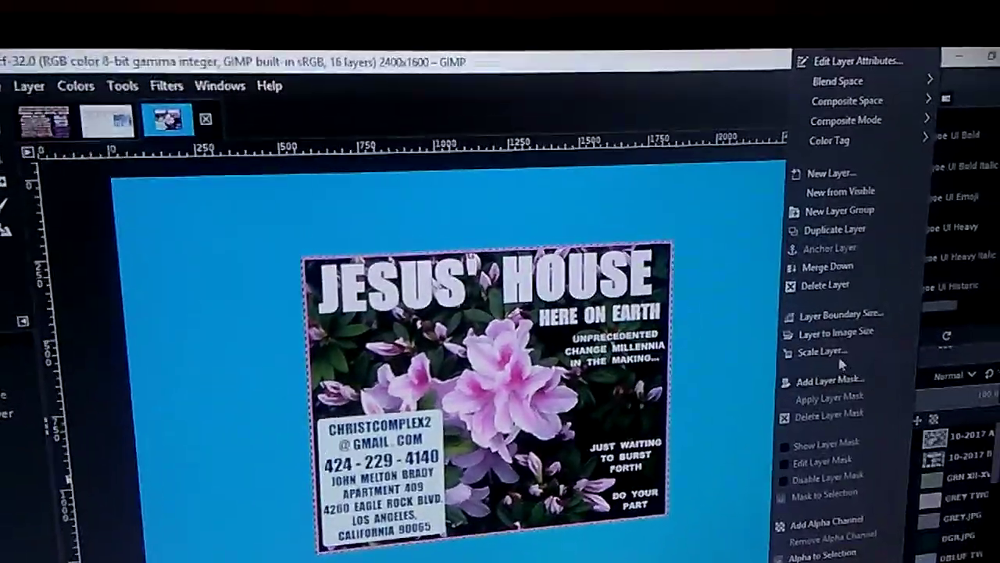
click(816, 343)
text(1500)
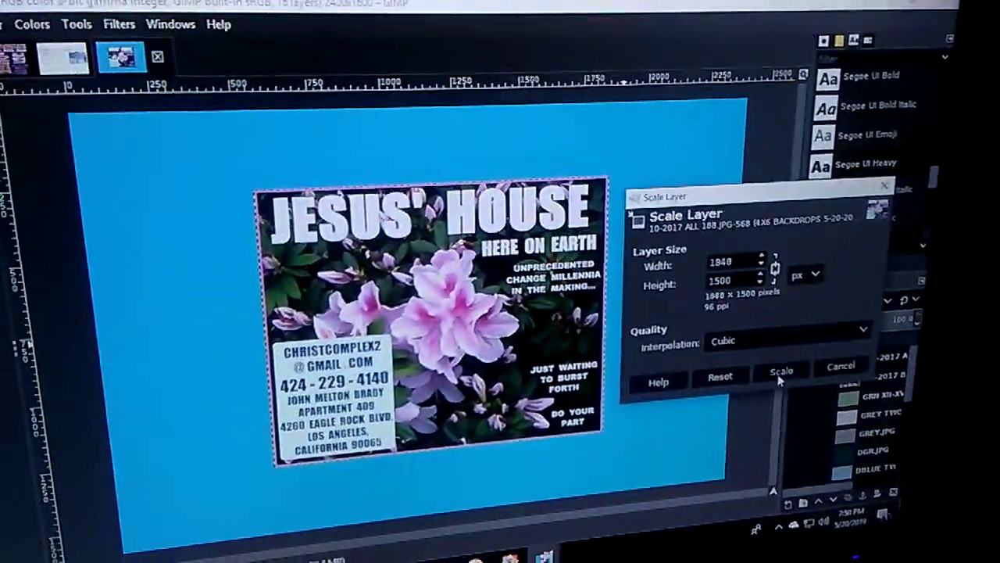
click(784, 365)
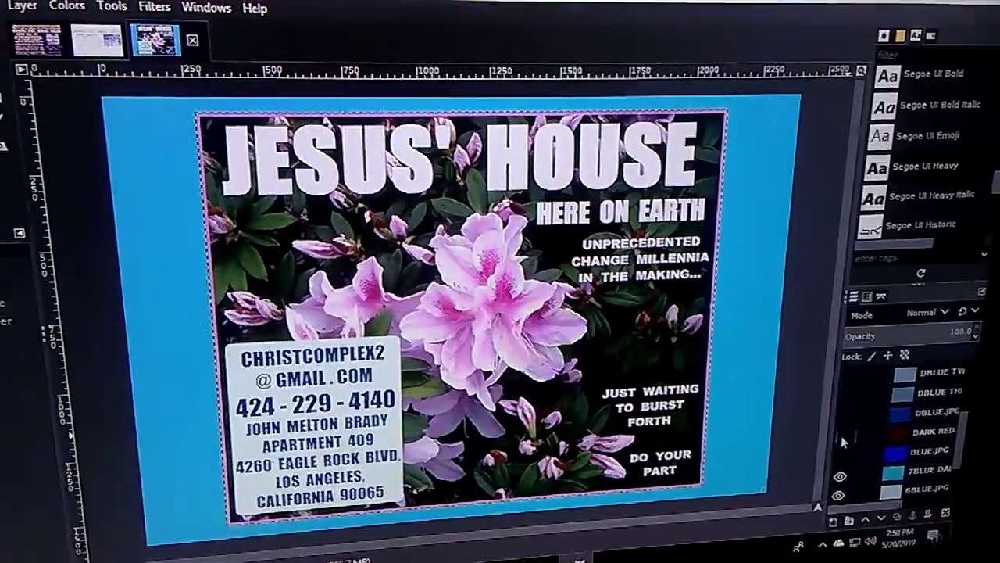
- Preview the DARK RED backdrop layer, then return to the blue backdrop
click(840, 435)
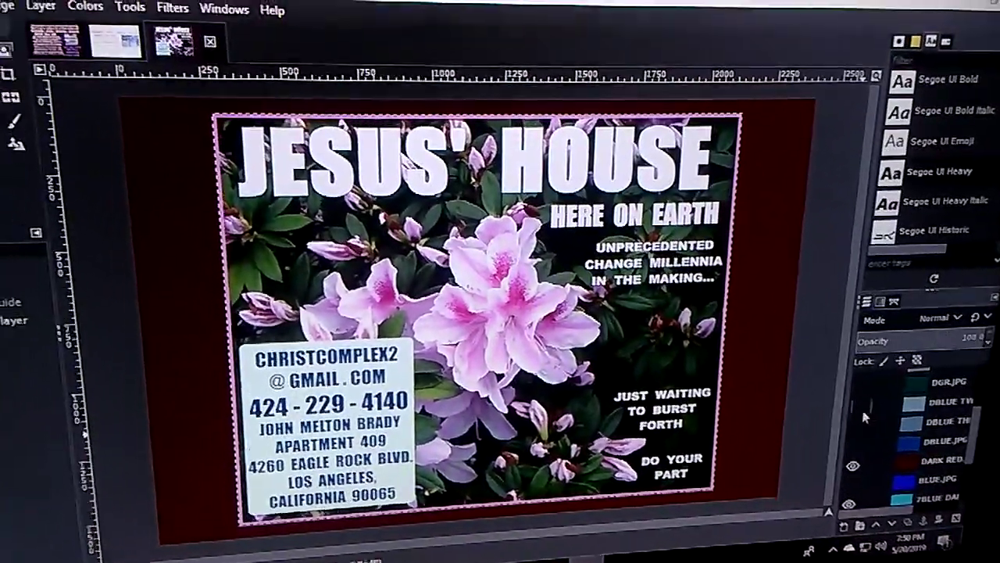
click(857, 413)
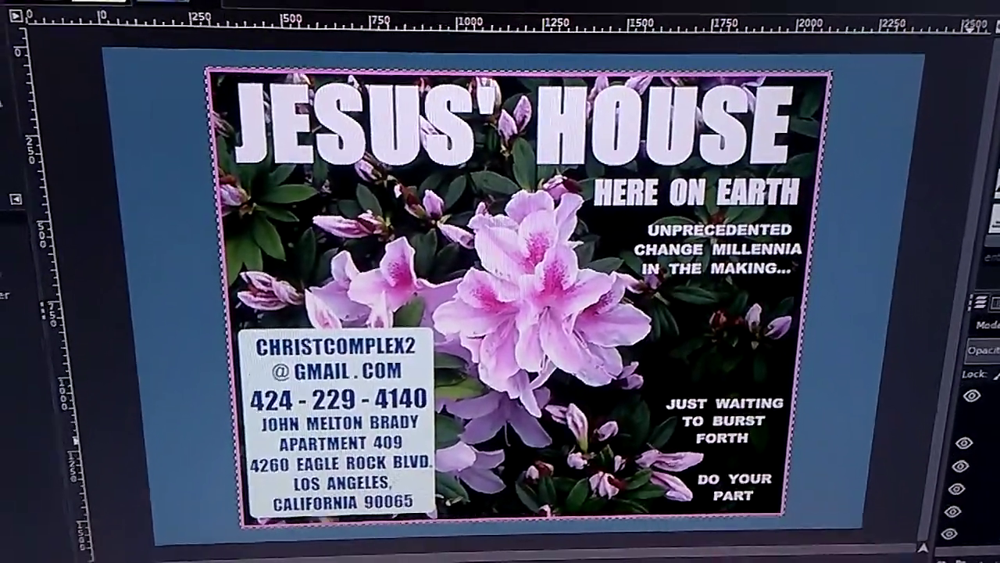
- Bring up a File Explorer window on the Toshiba Canvio Hard Drive (D:)
key(alt+Tab)
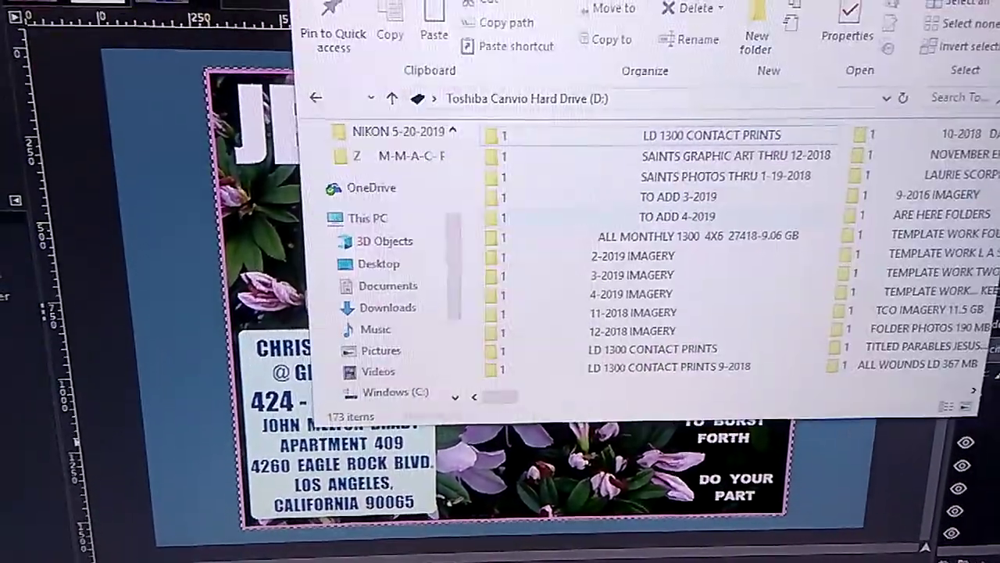